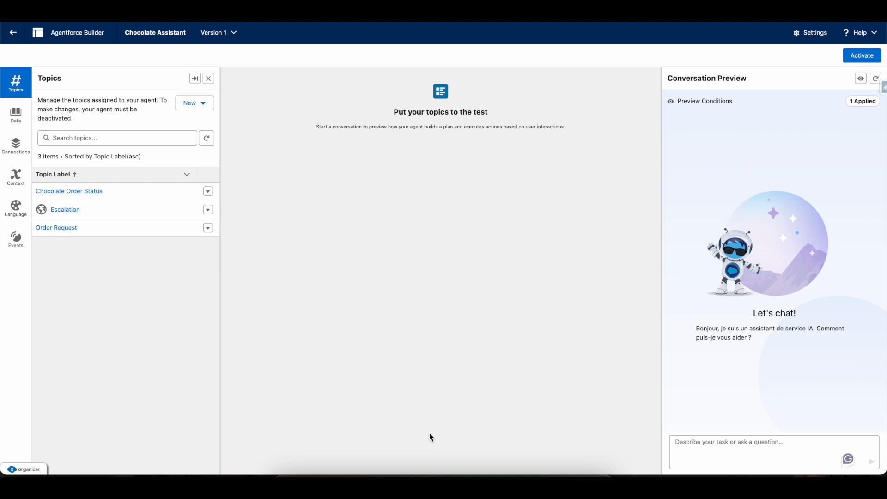
# Open the agent's Connections and review the inbound Route To Agentforce and outbound route to Human flows.
pyautogui.click(10, 152)
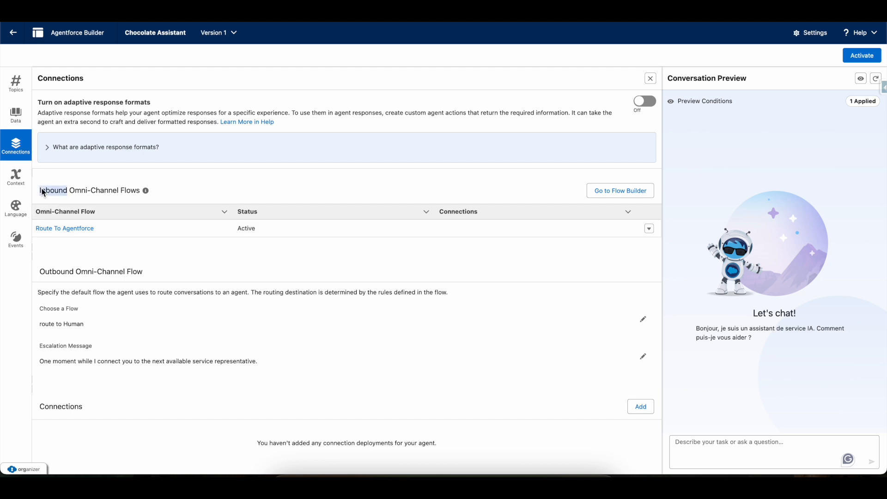
pyautogui.moveTo(41, 192); pyautogui.dragTo(142, 189)
pyautogui.moveTo(38, 281); pyautogui.dragTo(169, 274)
pyautogui.click(353, 257)
pyautogui.moveTo(90, 231); pyautogui.dragTo(30, 234)
pyautogui.click(435, 178)
pyautogui.moveTo(44, 190); pyautogui.dragTo(168, 193)
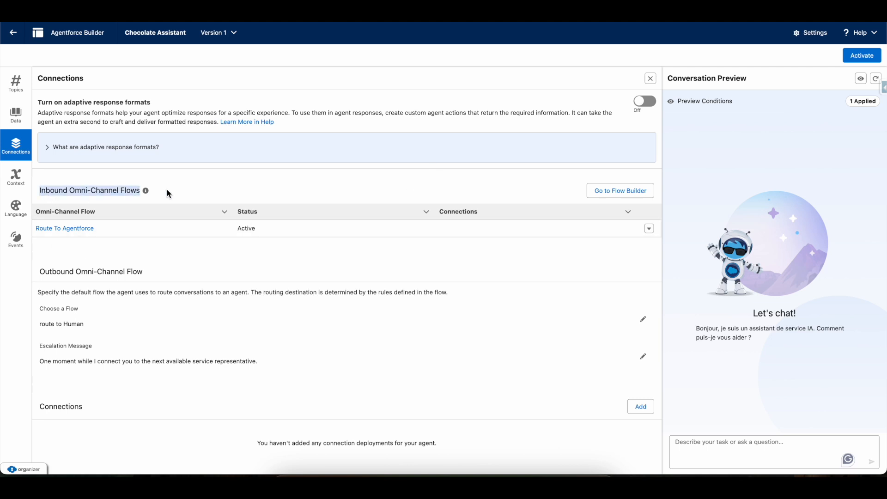
pyautogui.moveTo(39, 275); pyautogui.dragTo(162, 273)
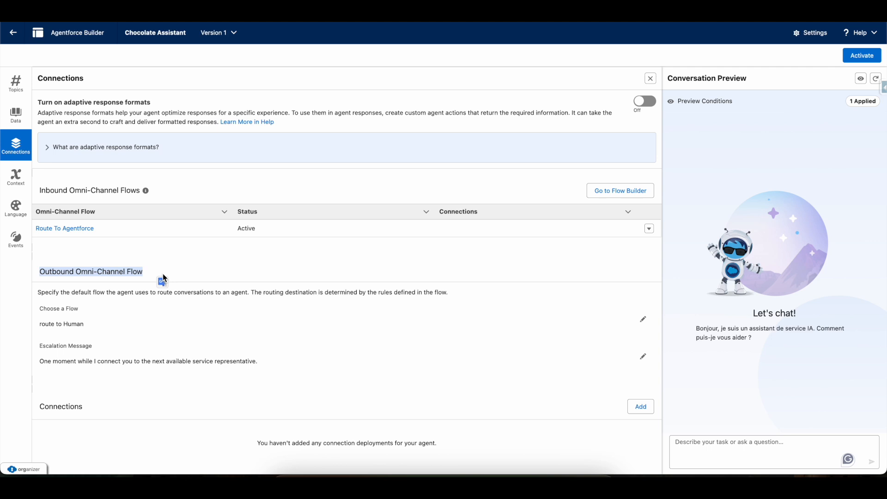
pyautogui.click(346, 266)
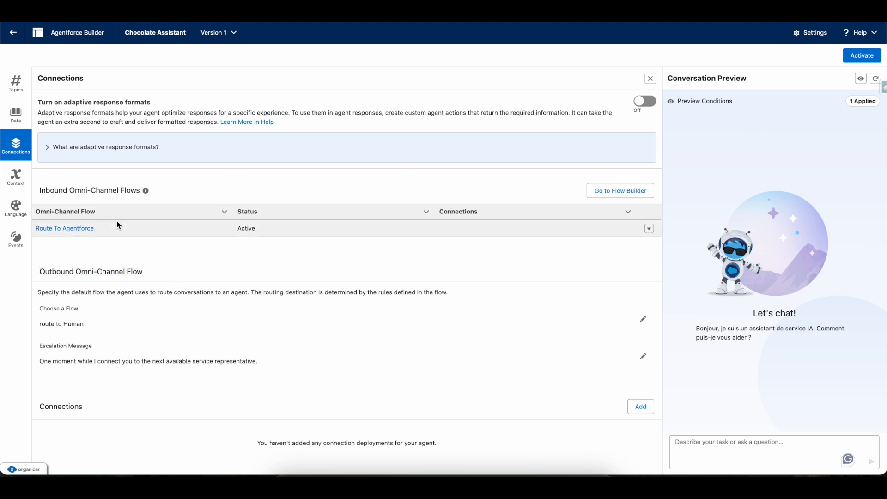
pyautogui.moveTo(39, 190); pyautogui.dragTo(237, 277)
pyautogui.click(300, 283)
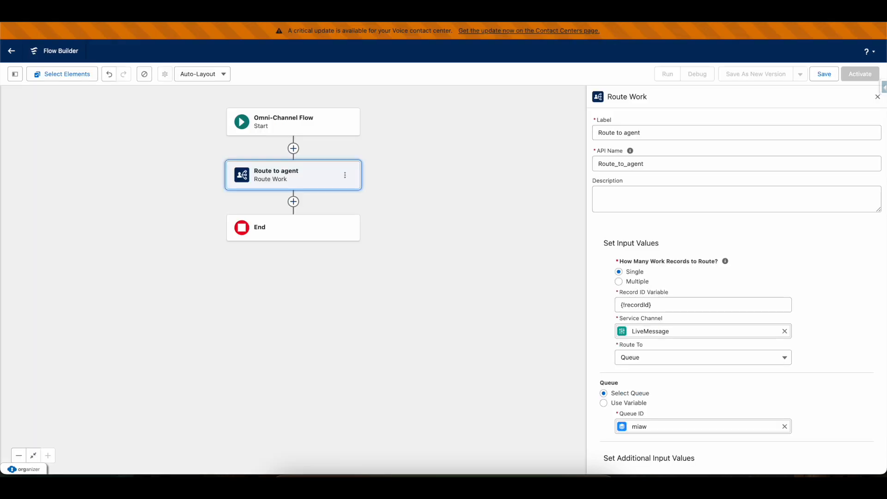
# Reload Flow Builder, discarding unsaved changes, and create a new Omni-Channel Flow.
pyautogui.press('super+r')
pyautogui.click(478, 175)
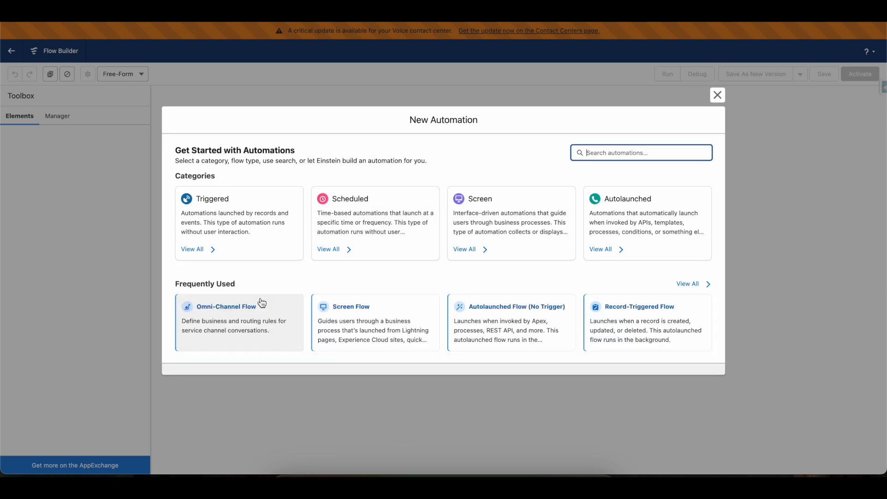
pyautogui.click(216, 315)
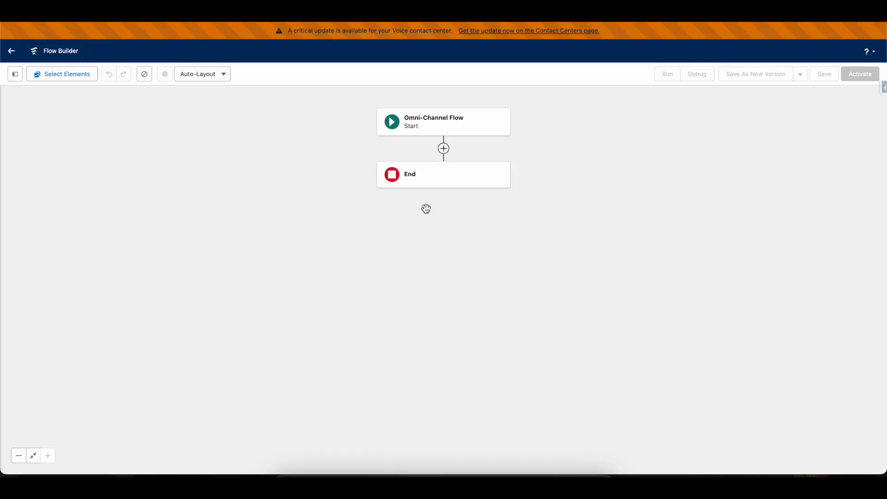
pyautogui.click(443, 147)
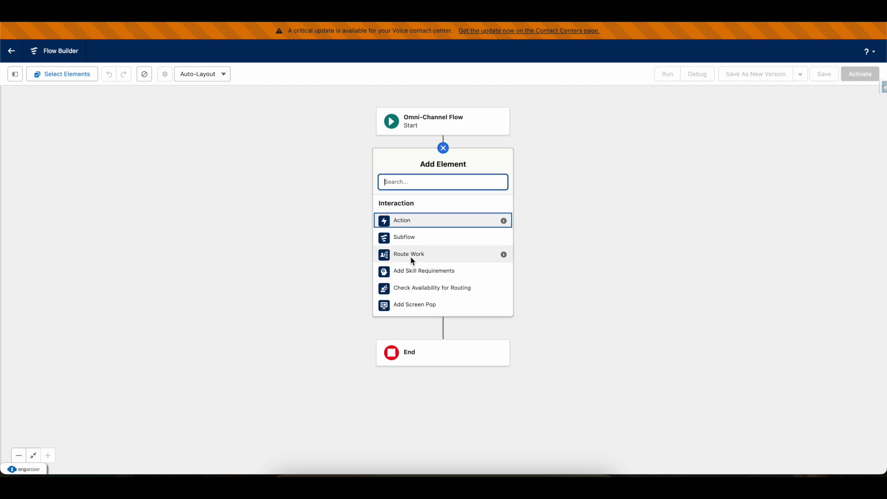
# Add a Route Work element labelled 'route to agent'.
pyautogui.click(411, 255)
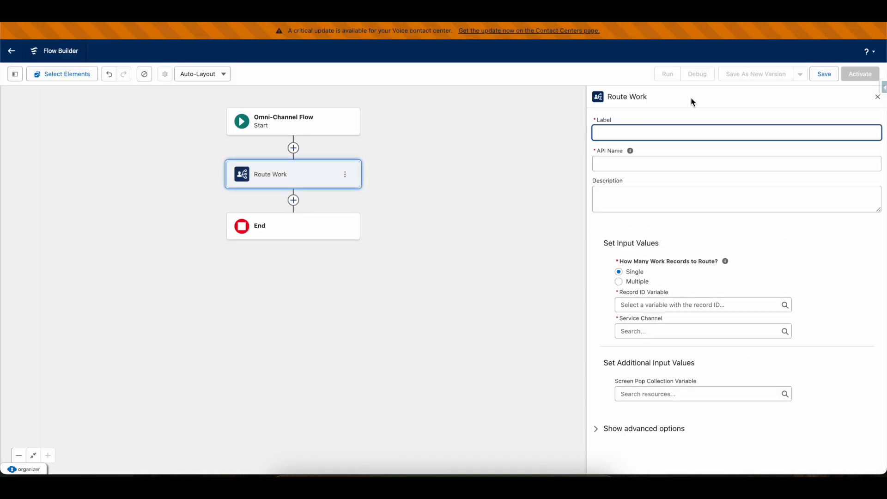
pyautogui.write('rout')
pyautogui.write('e to human')
pyautogui.press('BackSpace')
pyautogui.press('BackSpace')
pyautogui.press('BackSpace')
pyautogui.write('agen')
pyautogui.click(670, 241)
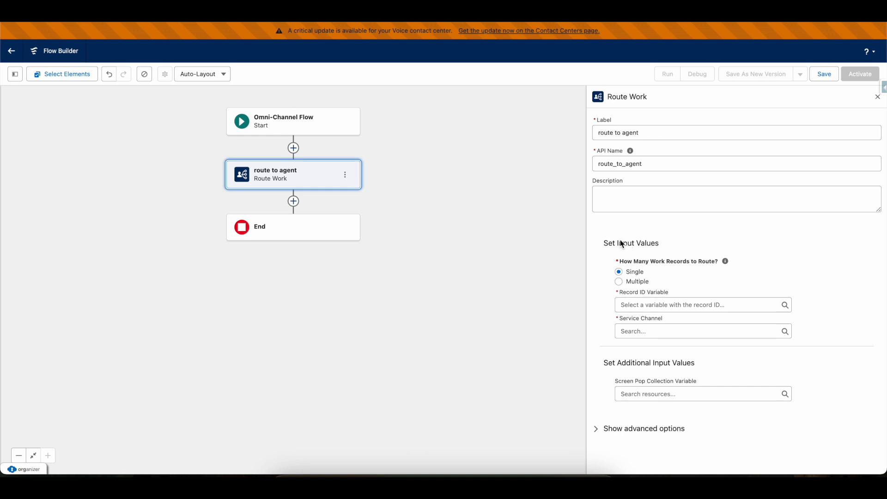
# Create a Text variable 'recordId', available for input, as the Record ID Variable.
pyautogui.click(651, 305)
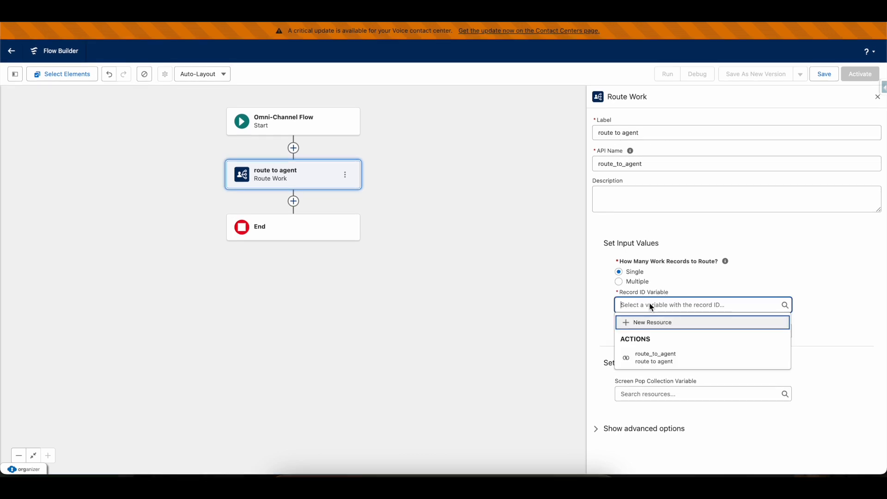
pyautogui.click(637, 324)
pyautogui.click(315, 211)
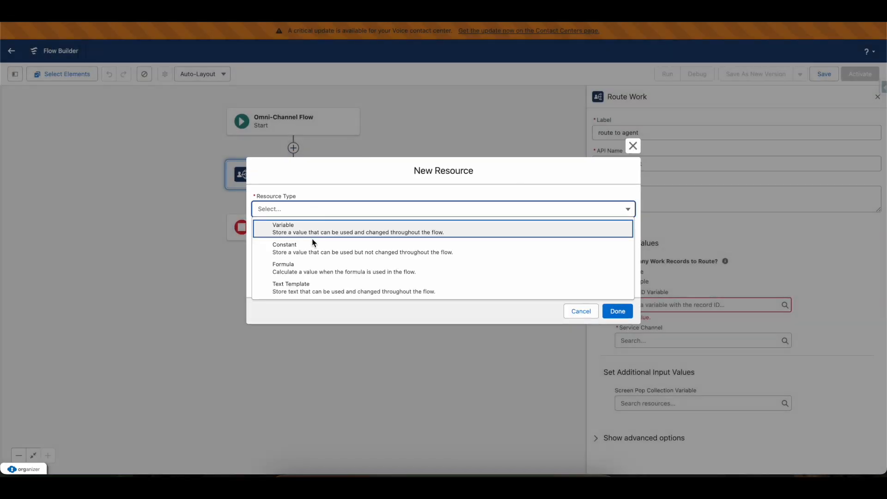
pyautogui.click(313, 243)
pyautogui.click(277, 192)
pyautogui.click(298, 213)
pyautogui.write('record')
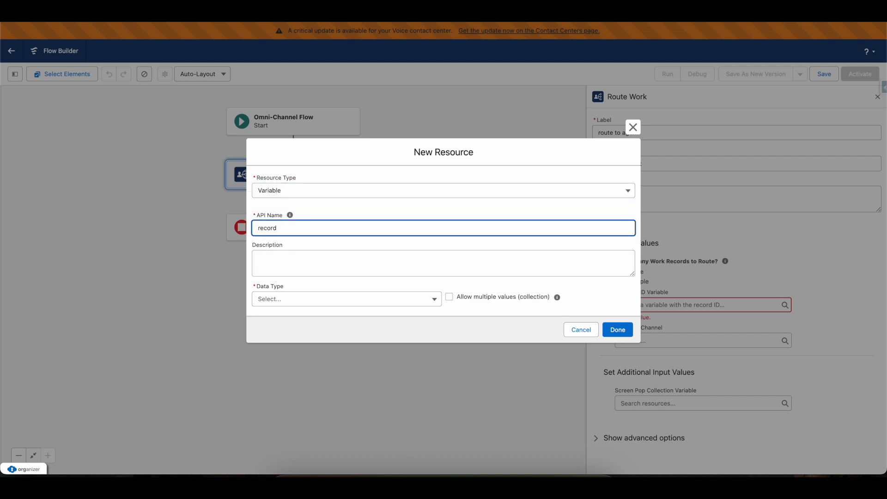
pyautogui.write('Id')
pyautogui.click(287, 299)
pyautogui.click(294, 121)
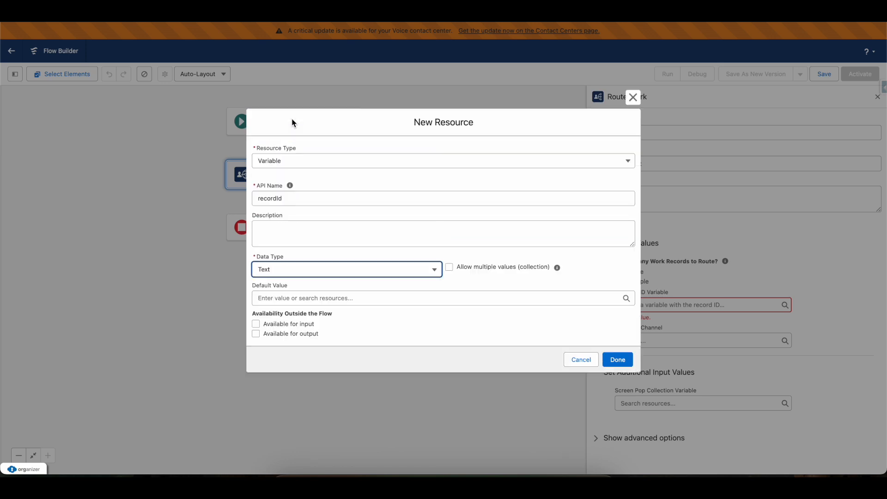
pyautogui.click(256, 325)
pyautogui.click(617, 359)
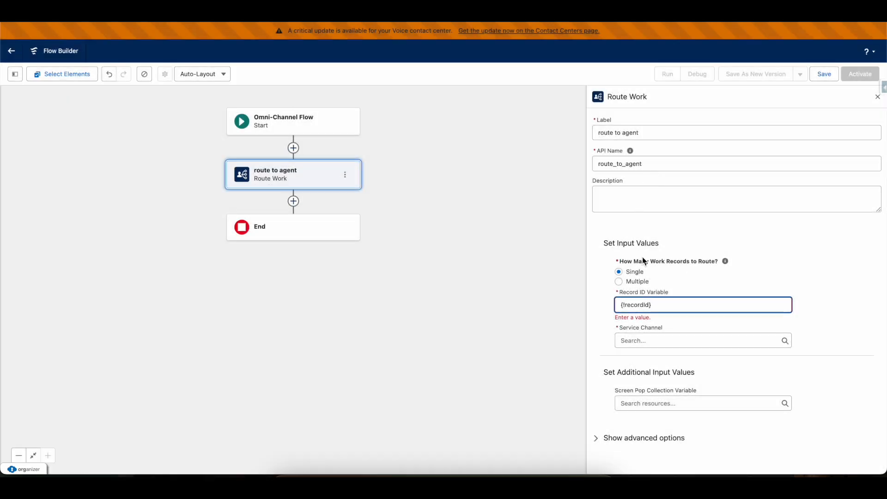
# Choose LiveMessage as the route to agent step's Service Channel.
pyautogui.click(632, 340)
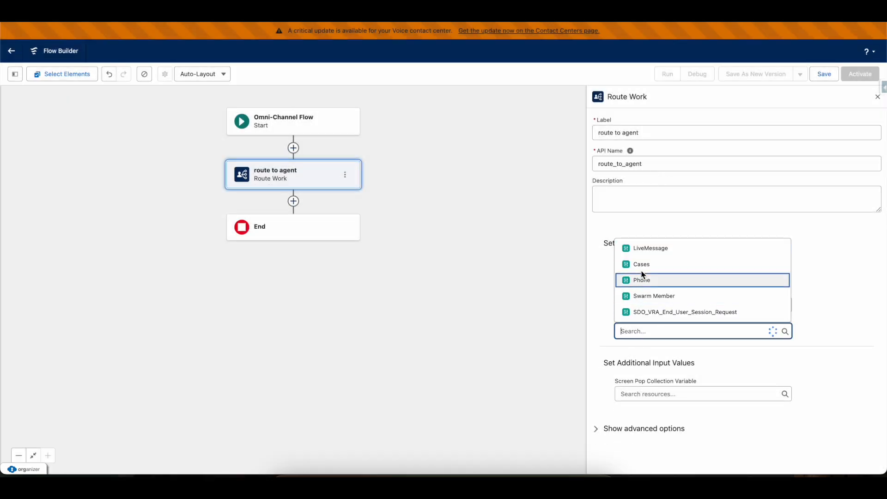
pyautogui.click(641, 247)
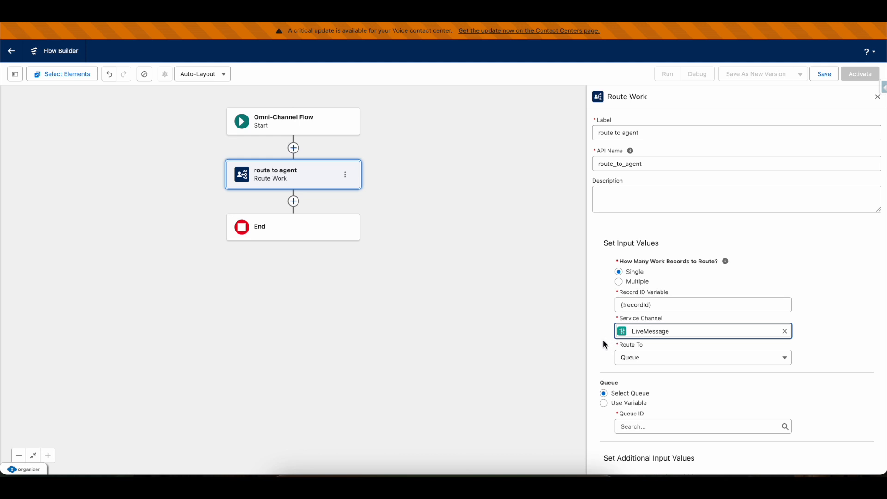
pyautogui.scroll(-1, 604, 344)
pyautogui.doubleClick(658, 302)
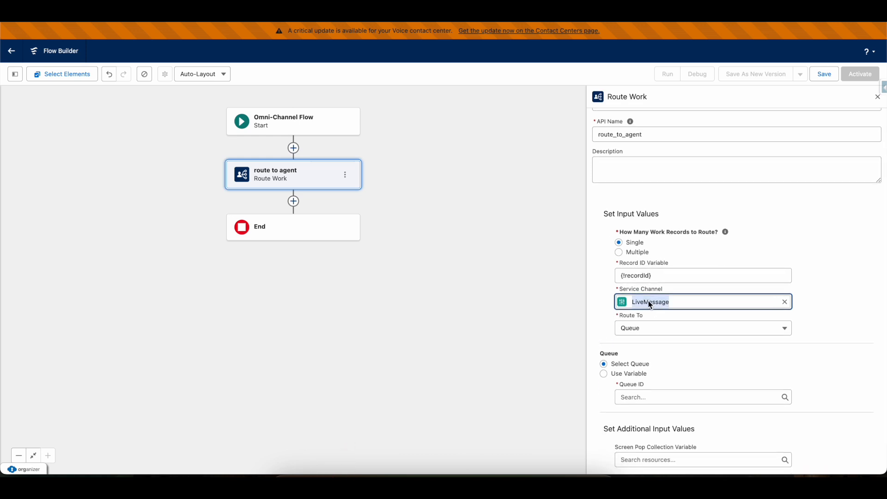
pyautogui.click(632, 302)
pyautogui.moveTo(632, 303); pyautogui.dragTo(669, 302)
pyautogui.click(673, 304)
pyautogui.doubleClick(673, 303)
pyautogui.click(632, 329)
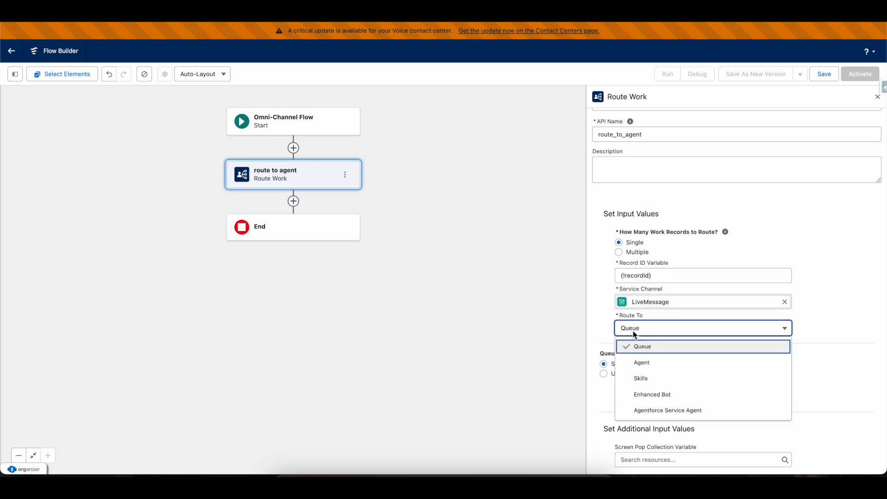
# Route the work to an Agentforce Service Agent and select Agentforce Service Agent as the agent.
pyautogui.click(658, 410)
pyautogui.click(632, 367)
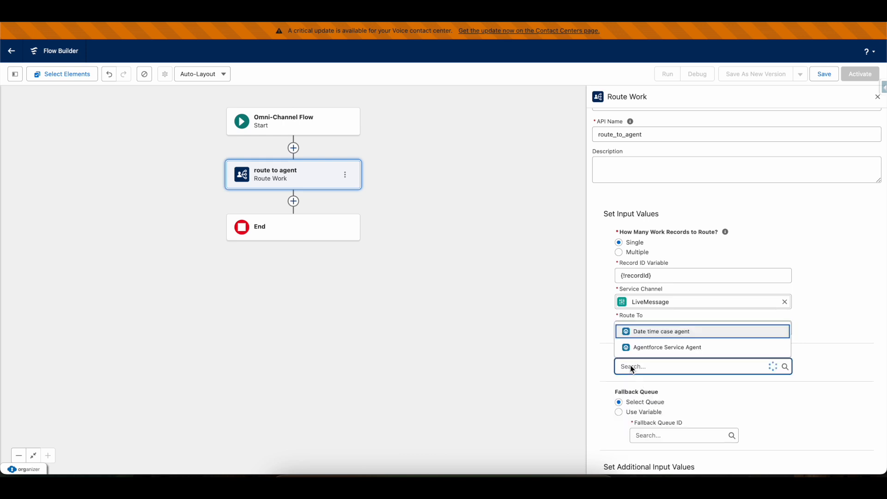
pyautogui.write('cho')
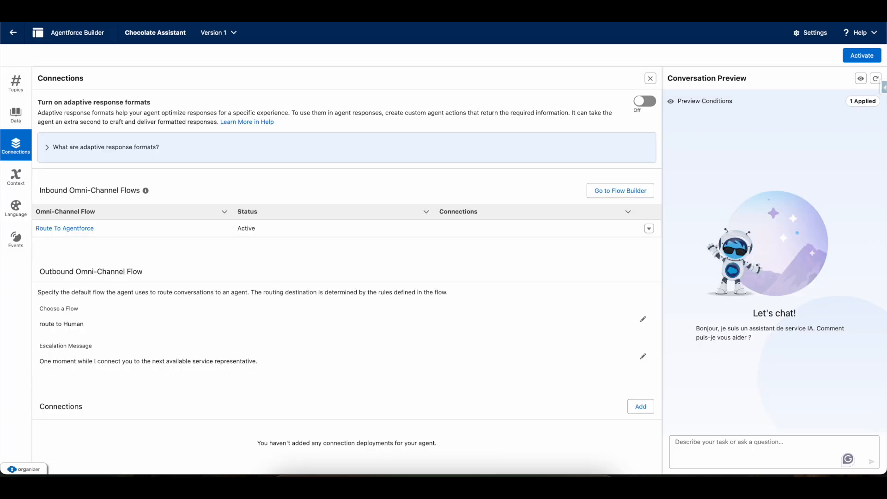
pyautogui.click(863, 55)
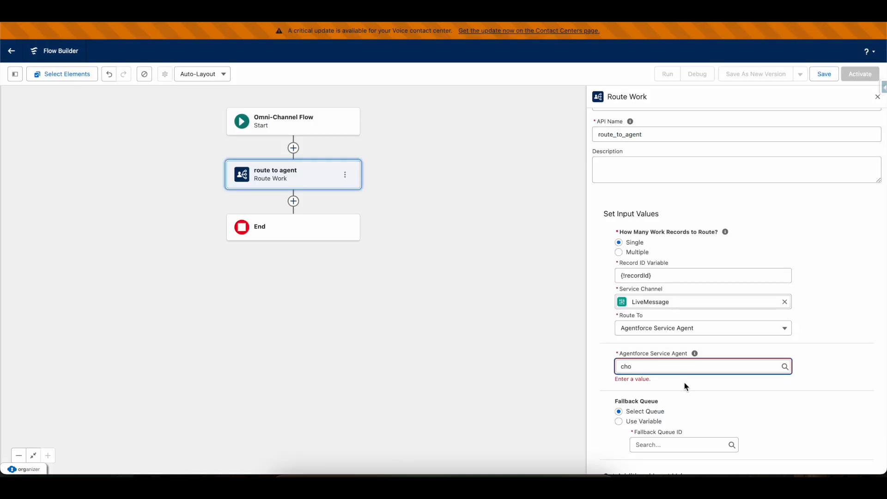
pyautogui.click(640, 367)
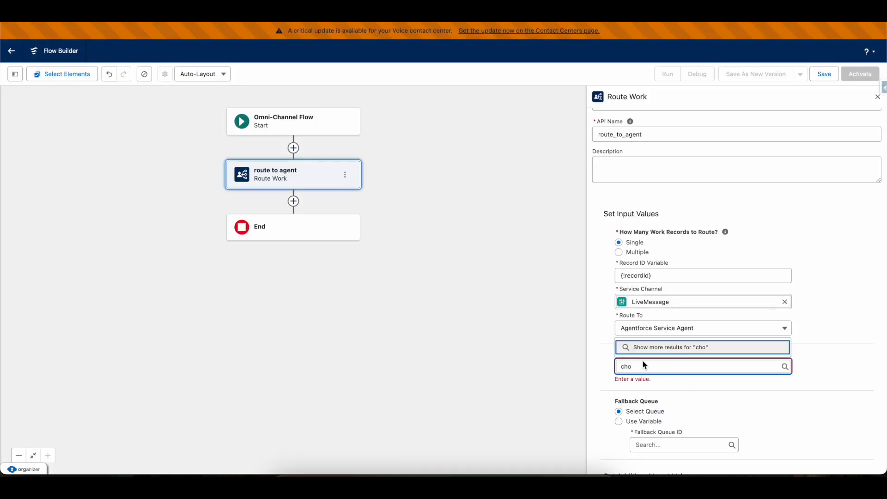
pyautogui.press('BackSpace')
pyautogui.press('BackSpace')
pyautogui.press('BackSpace')
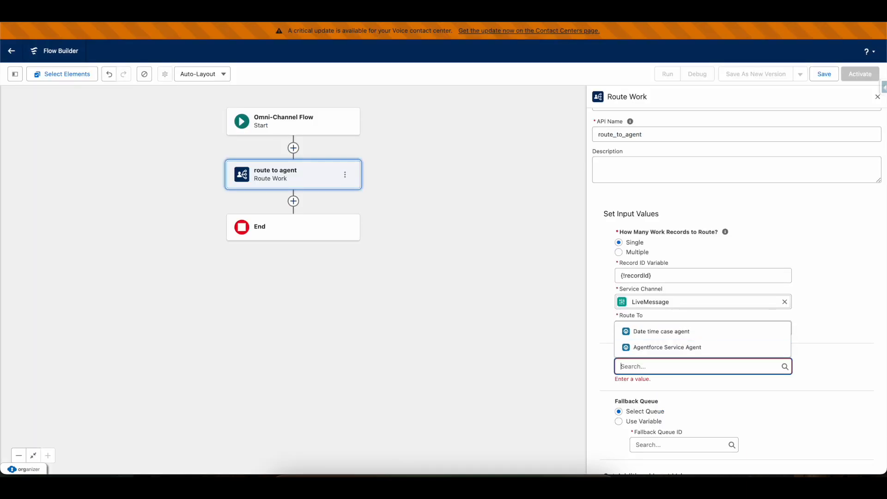
pyautogui.click(656, 348)
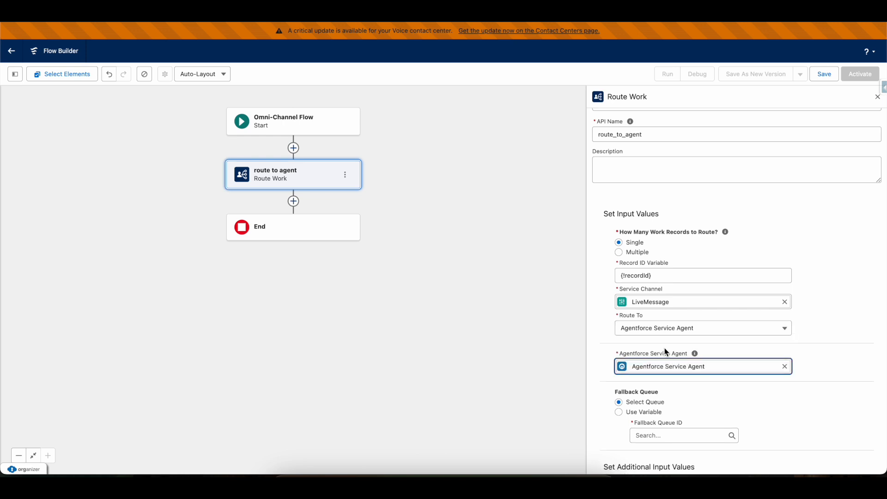
# Set the Fallback Queue ID to miaw.
pyautogui.scroll(-2, 631, 384)
pyautogui.click(658, 364)
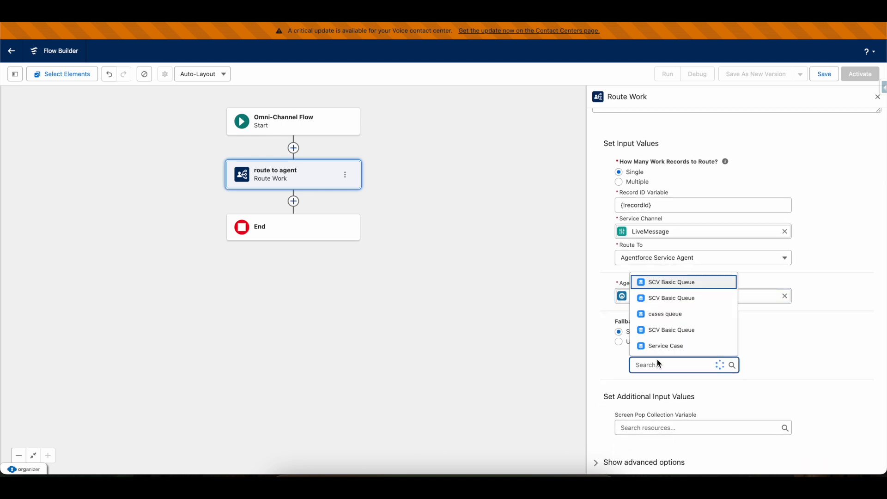
pyautogui.write('miaw')
pyautogui.click(660, 344)
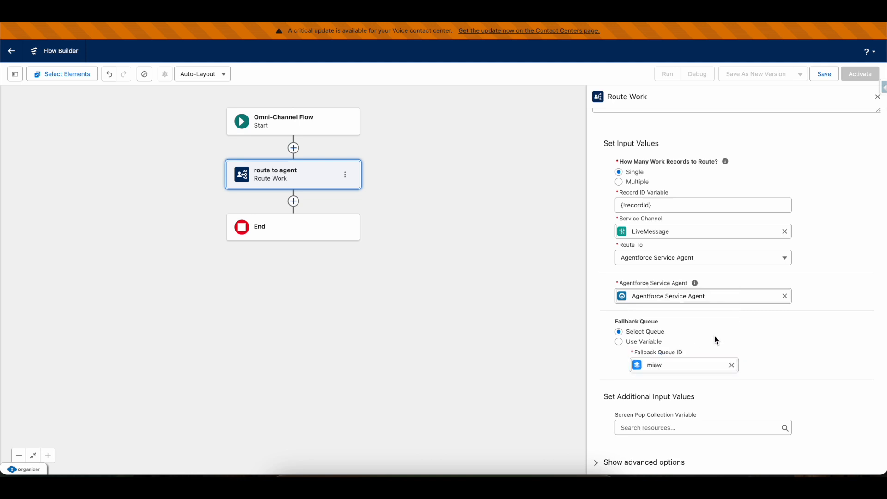
pyautogui.scroll(-1, 716, 340)
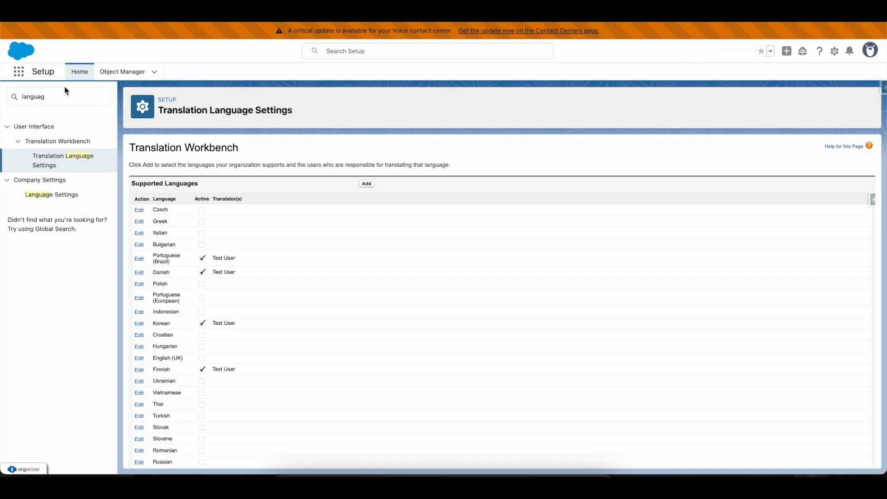
# Search Setup for 'flow' and open the Route To Agentforce flow from the Flows list.
pyautogui.doubleClick(60, 97)
pyautogui.write('flow')
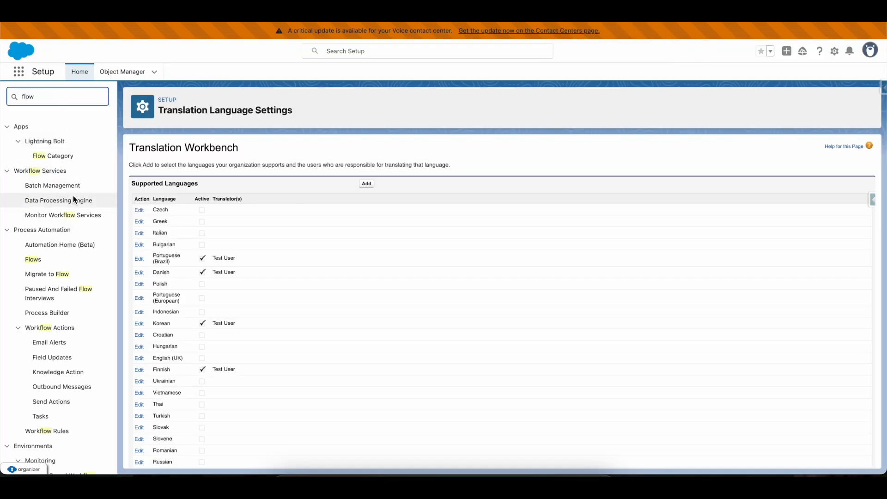
pyautogui.click(29, 259)
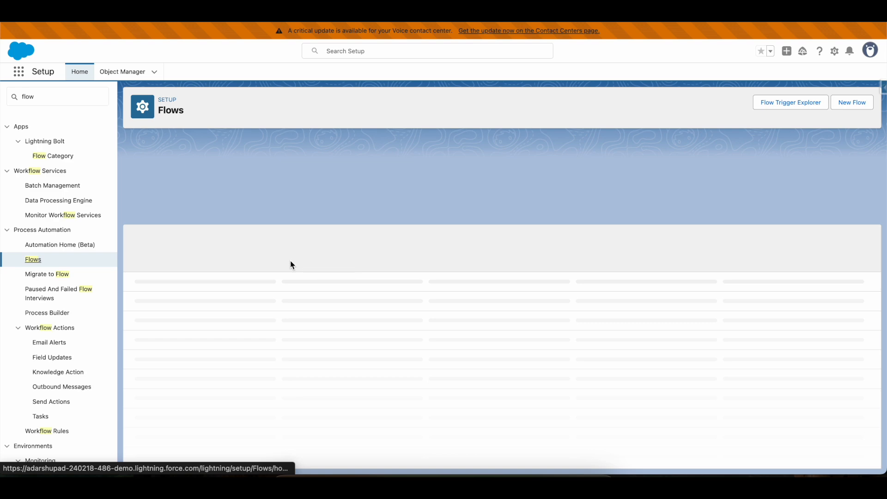
pyautogui.click(163, 297)
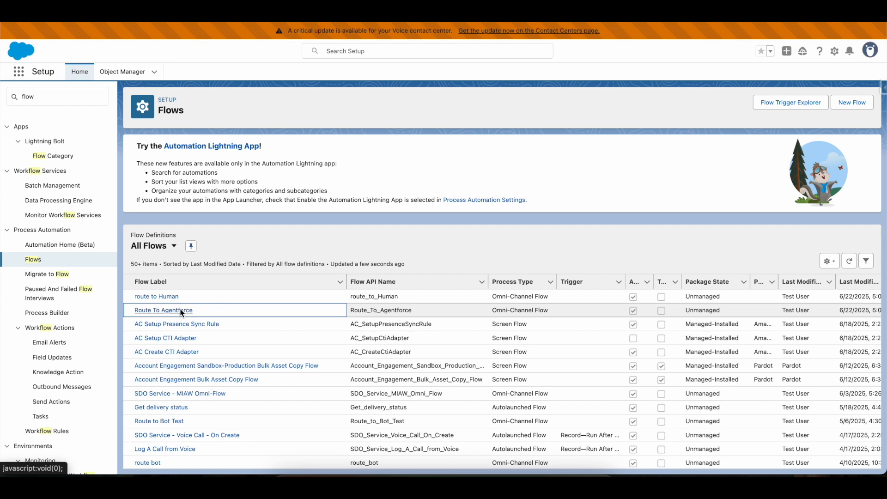
pyautogui.click(181, 311)
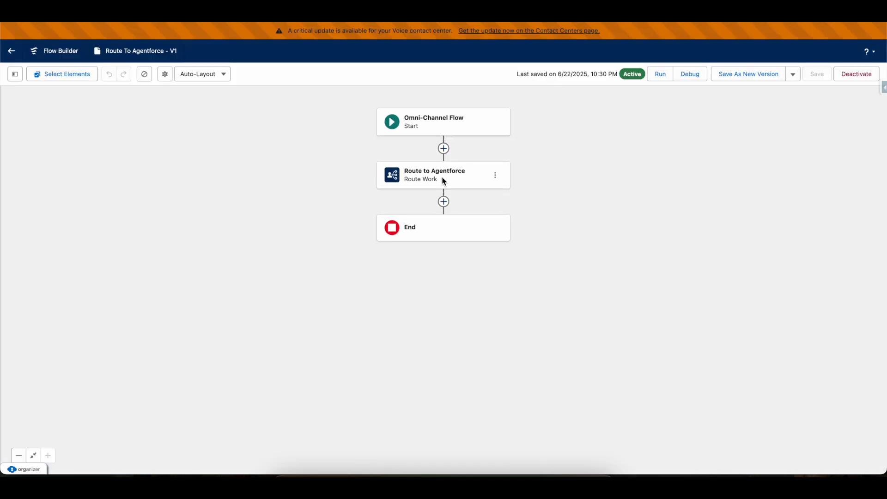
# Inspect the Route to Agentforce element, switch its Route To to Queue, then open the route human element.
pyautogui.click(442, 181)
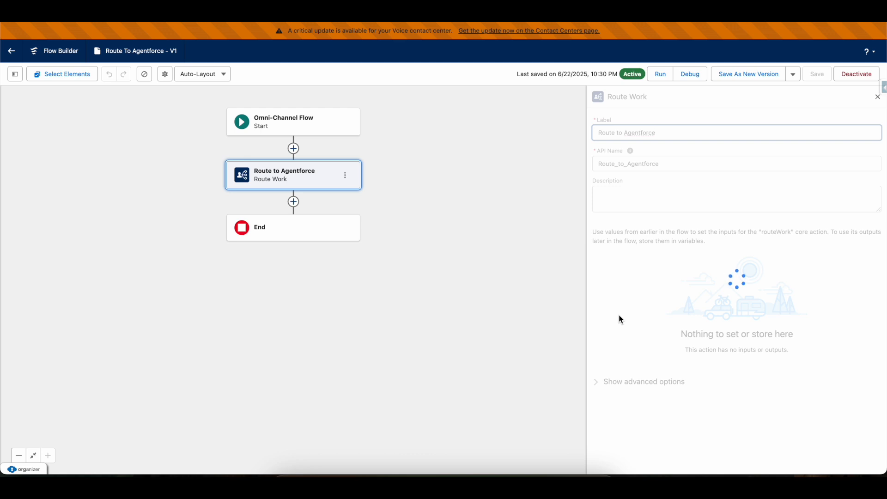
pyautogui.scroll(-1, 620, 319)
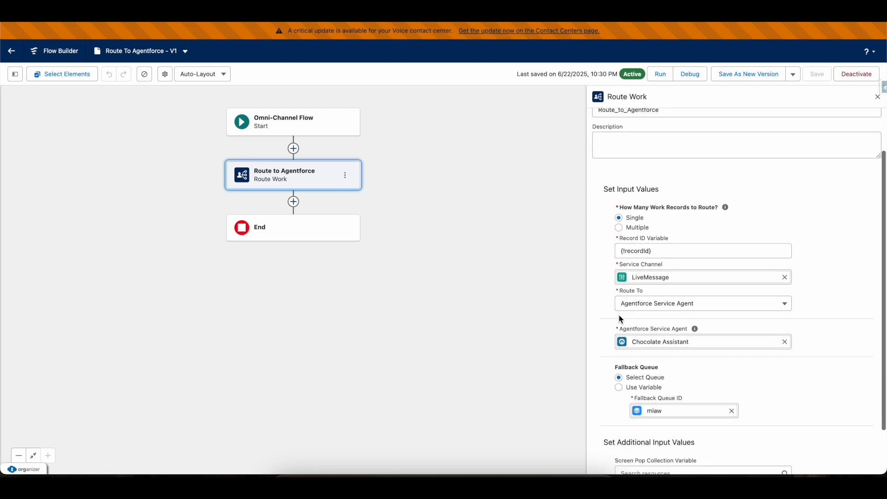
pyautogui.moveTo(617, 290); pyautogui.dragTo(660, 292)
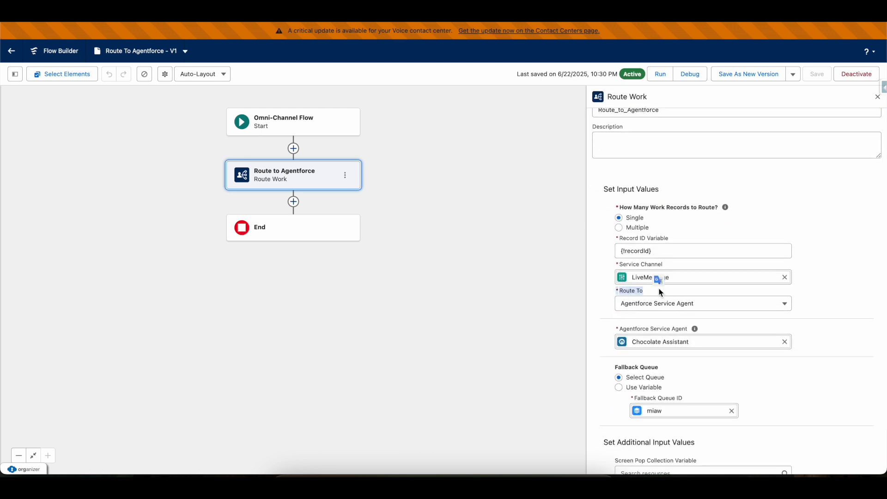
pyautogui.click(648, 306)
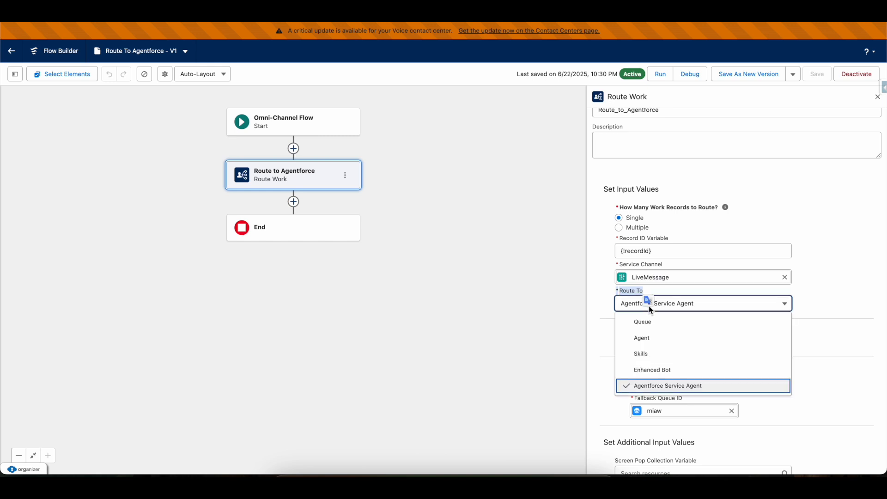
pyautogui.click(646, 321)
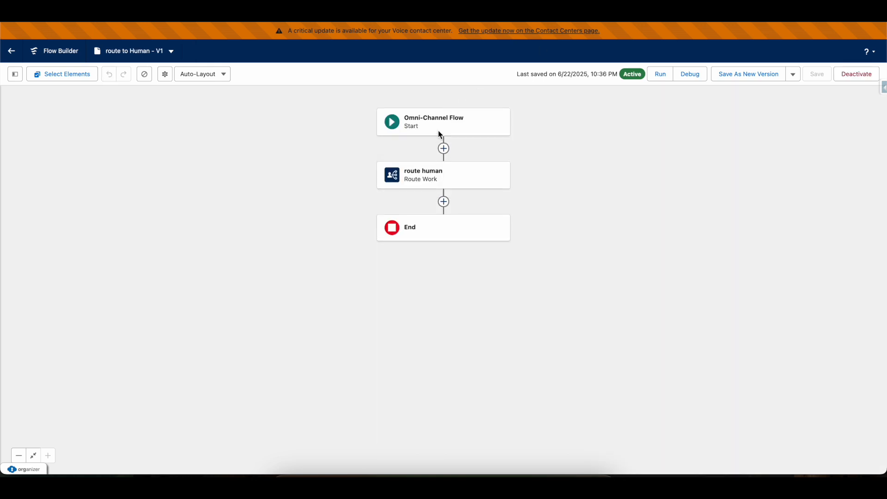
pyautogui.click(438, 176)
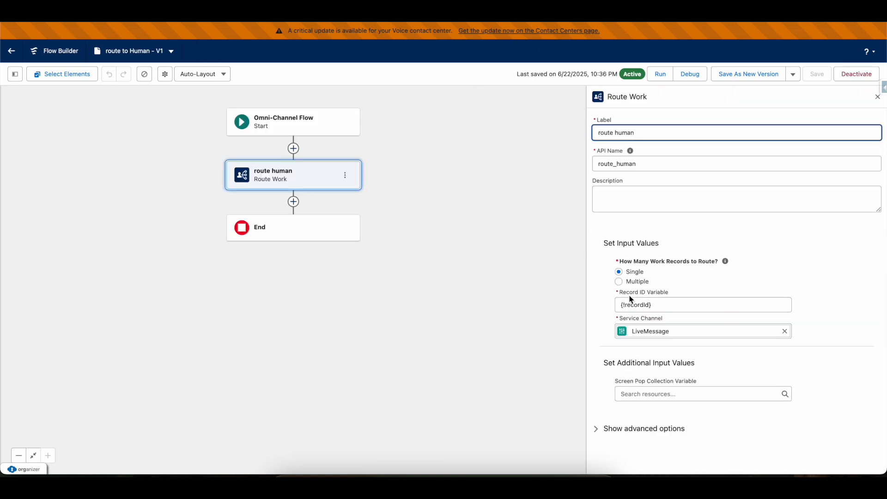
pyautogui.scroll(-2, 630, 298)
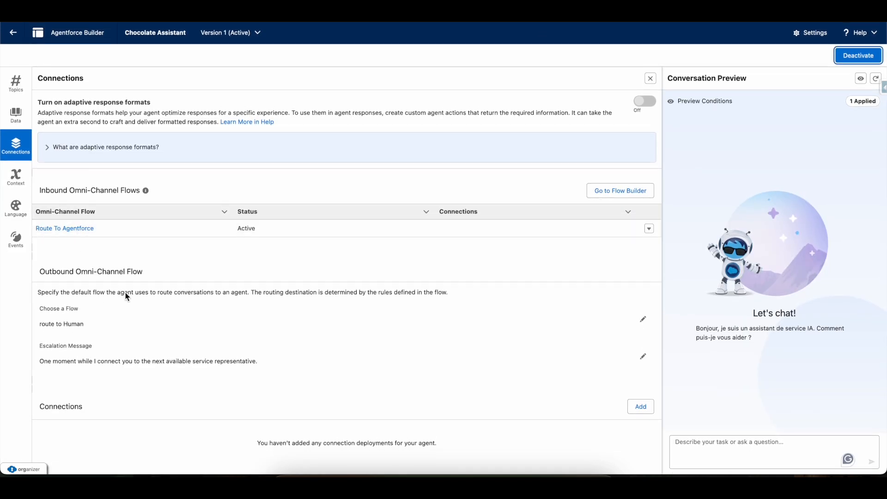
# Review the Inbound Omni-Channel Flows on Connections, then open the agent's Language settings.
pyautogui.doubleClick(45, 191)
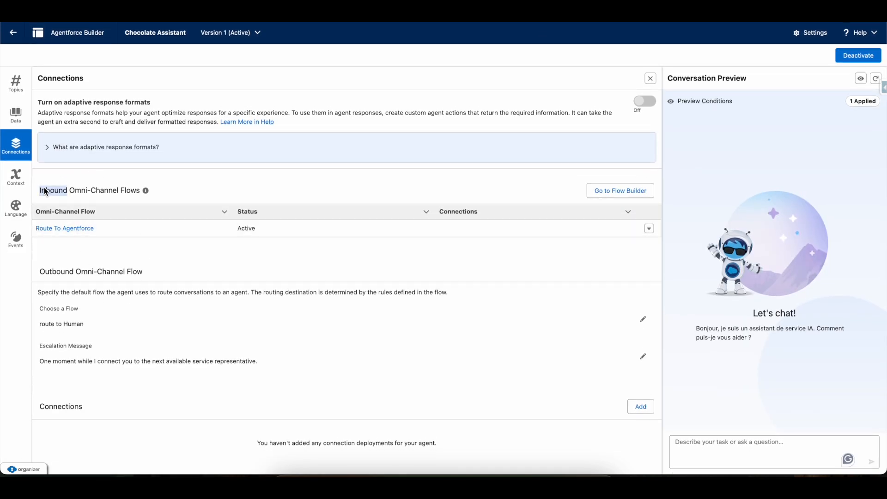
pyautogui.click(393, 319)
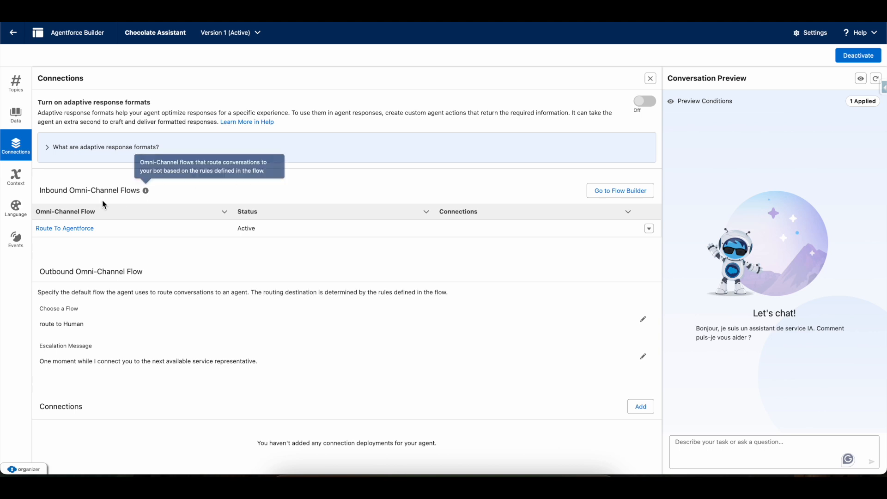
pyautogui.click(19, 212)
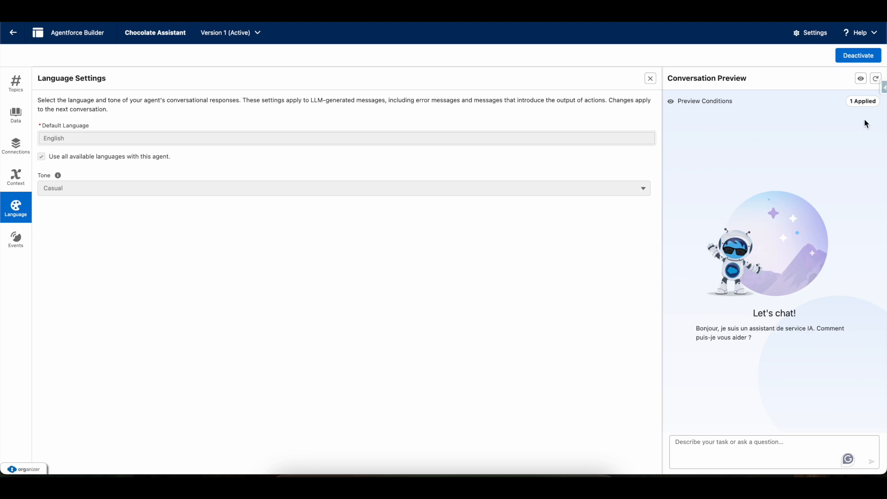
# Deactivate Chocolate Assistant, toggle 'Use all available languages' off and back on, then reactivate it.
pyautogui.click(856, 56)
pyautogui.click(461, 271)
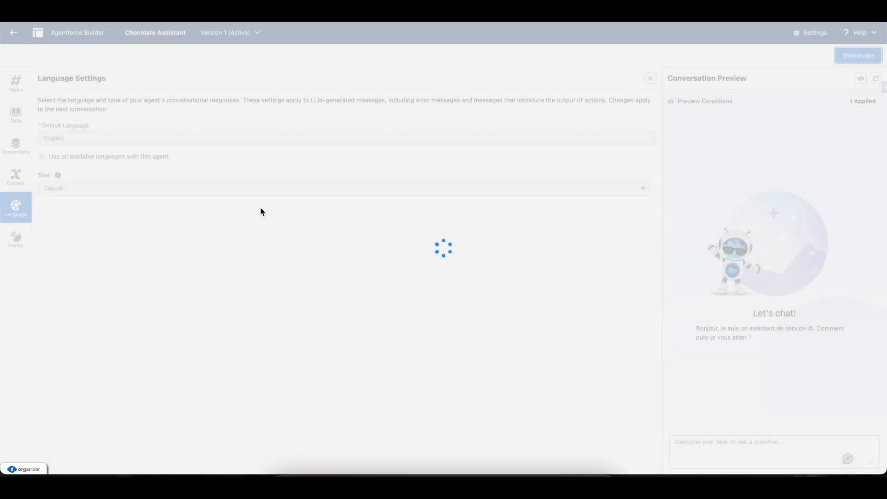
pyautogui.click(110, 139)
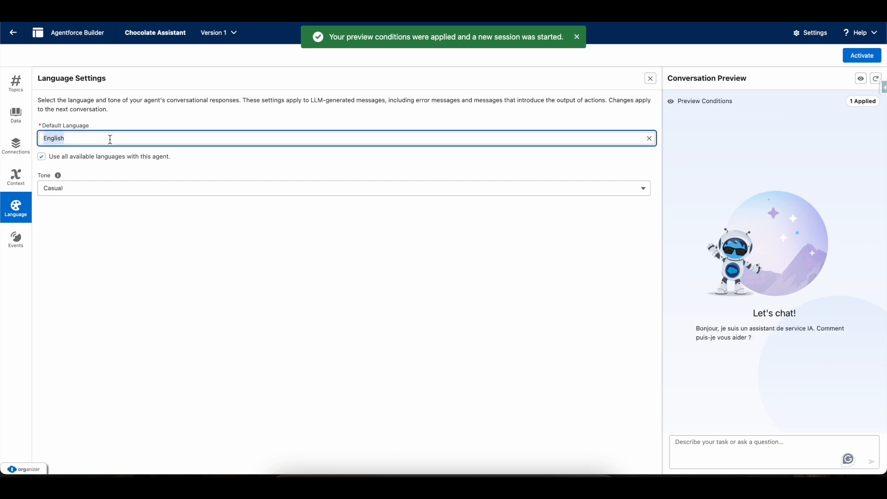
pyautogui.click(44, 156)
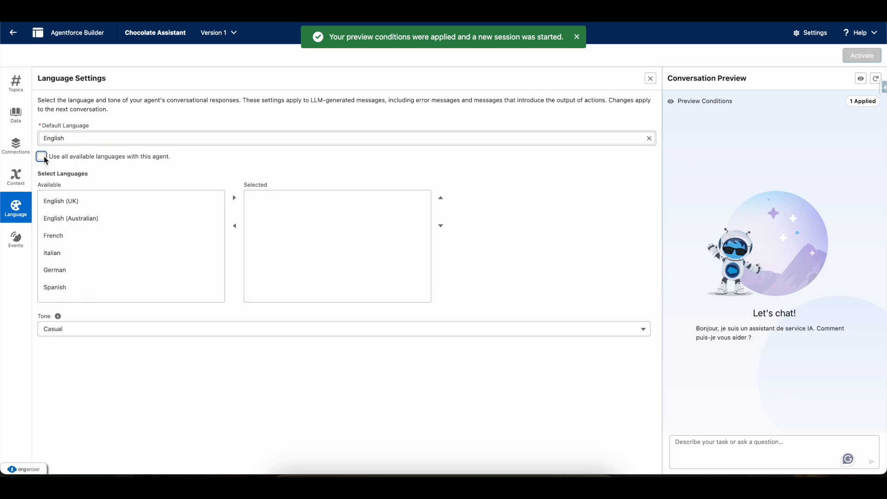
pyautogui.scroll(-2, 83, 276)
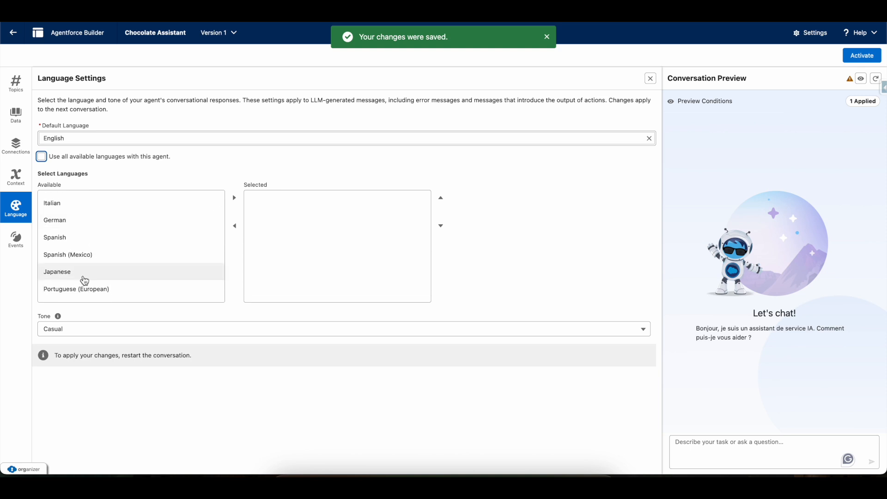
pyautogui.scroll(-5, 84, 280)
pyautogui.scroll(10, 84, 280)
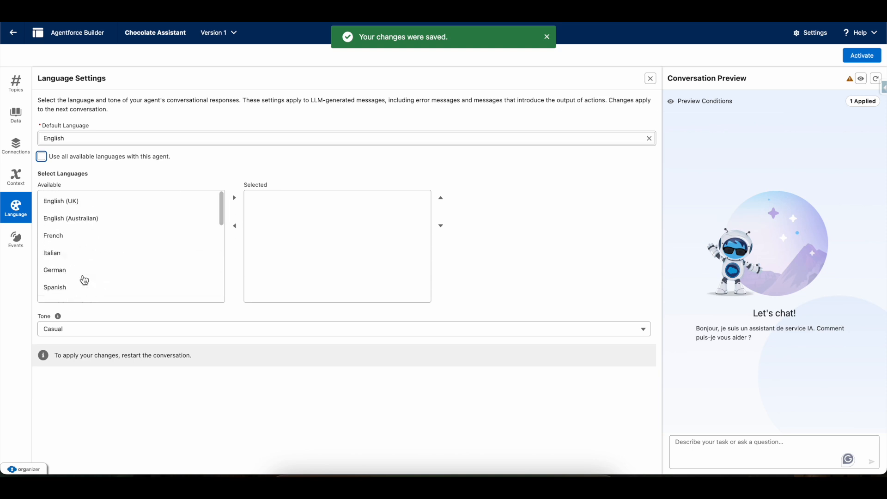
pyautogui.click(41, 157)
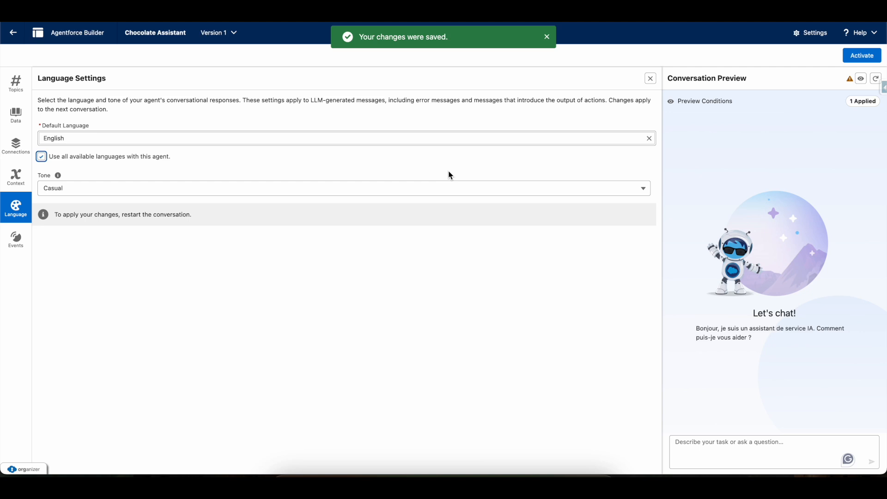
pyautogui.click(863, 55)
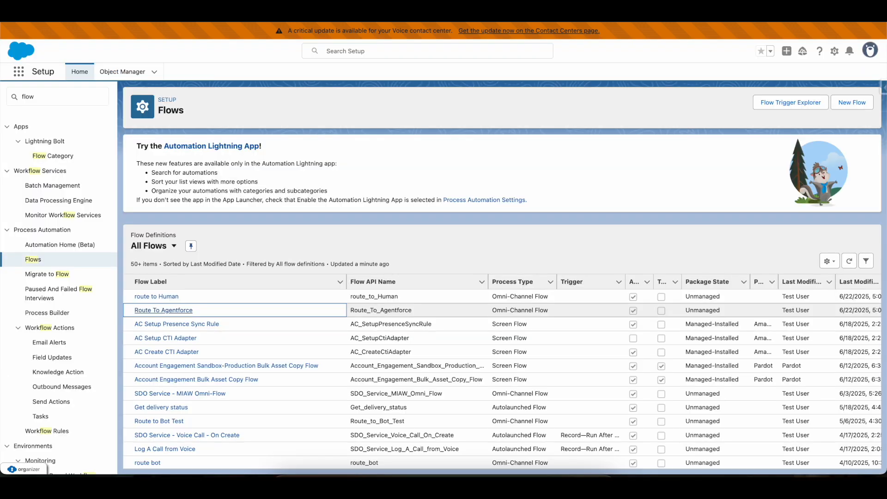
# Open Translation Language Settings via Quick Find 'trans' and check the active Portuguese (Brazil) language.
pyautogui.click(65, 94)
pyautogui.write('trans')
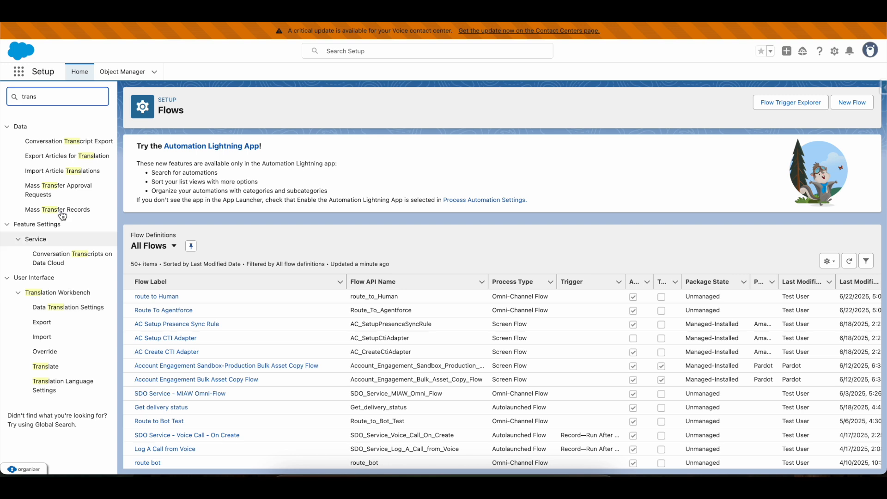
pyautogui.click(44, 385)
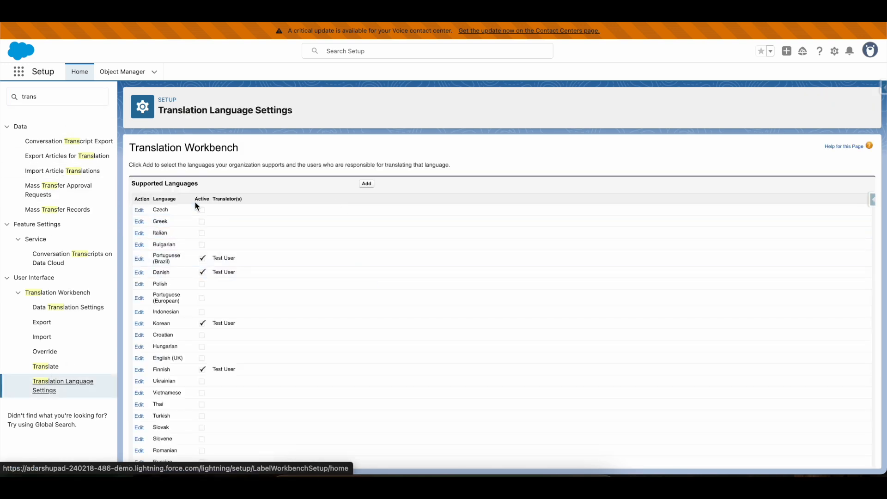
pyautogui.moveTo(157, 257)
pyautogui.mouseDown()
pyautogui.moveTo(242, 265)
pyautogui.moveTo(154, 257)
pyautogui.mouseUp()
pyautogui.click(248, 261)
pyautogui.moveTo(246, 264); pyautogui.dragTo(154, 263)
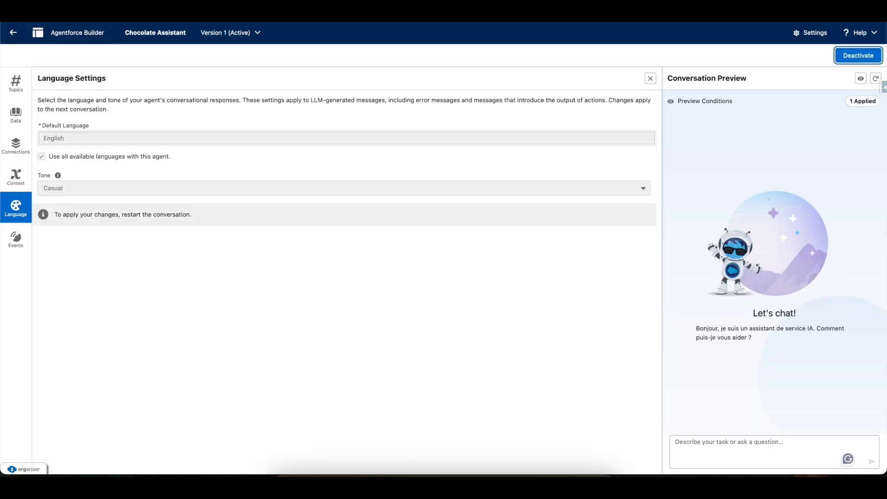
# Highlight the 'Use all available languages' checkbox in the agent's Language Settings, then clear the highlight.
pyautogui.doubleClick(42, 156)
pyautogui.doubleClick(41, 156)
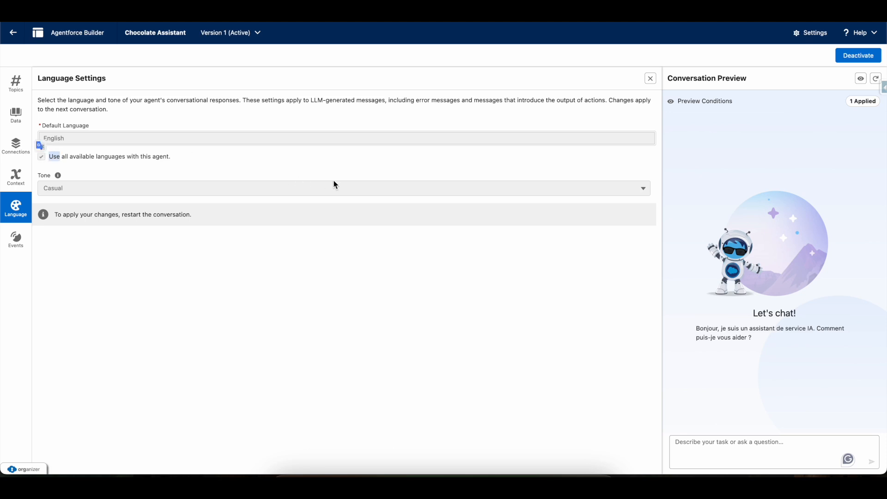
pyautogui.click(50, 162)
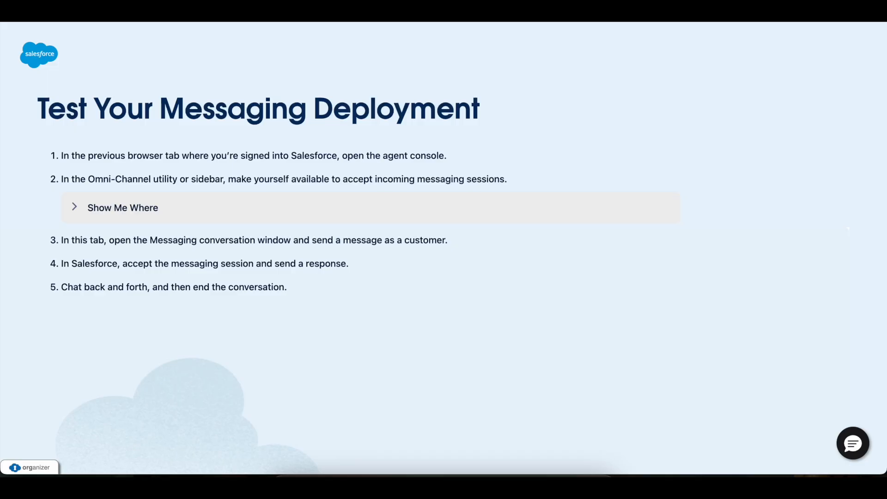
# Open the messaging chat window on the test page and start a conversation.
pyautogui.click(851, 443)
pyautogui.click(711, 366)
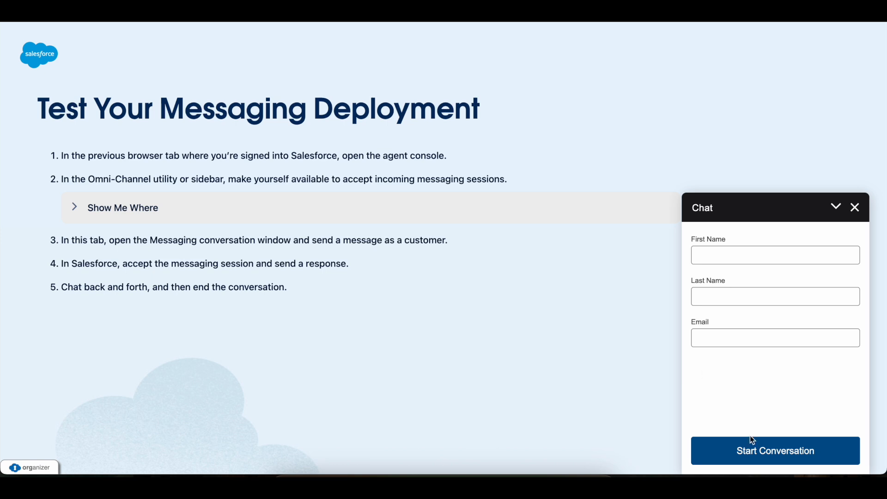
pyautogui.click(772, 457)
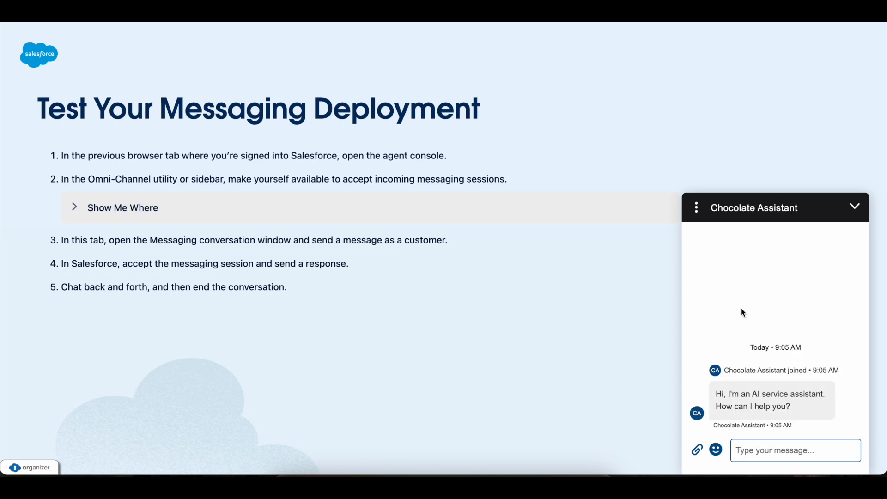
# After Chocolate Assistant's greeting, type 'escalate to human agent' in the message box.
pyautogui.moveTo(716, 393); pyautogui.dragTo(806, 418)
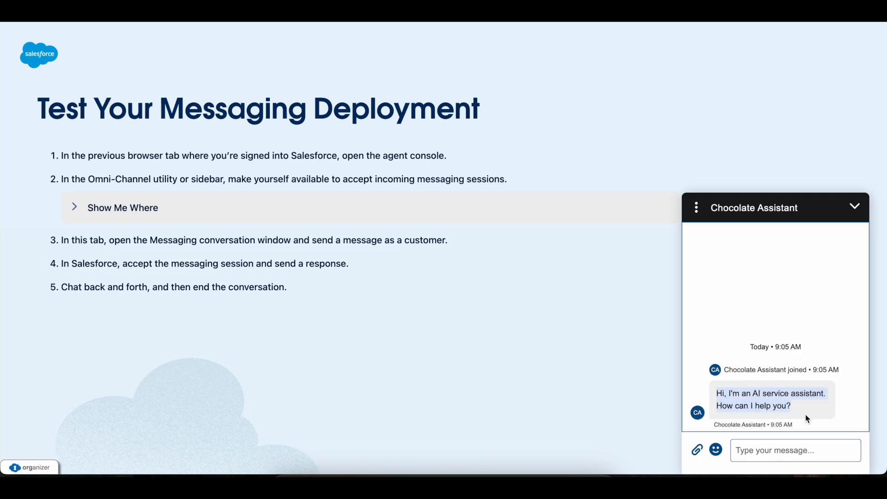
pyautogui.click(768, 451)
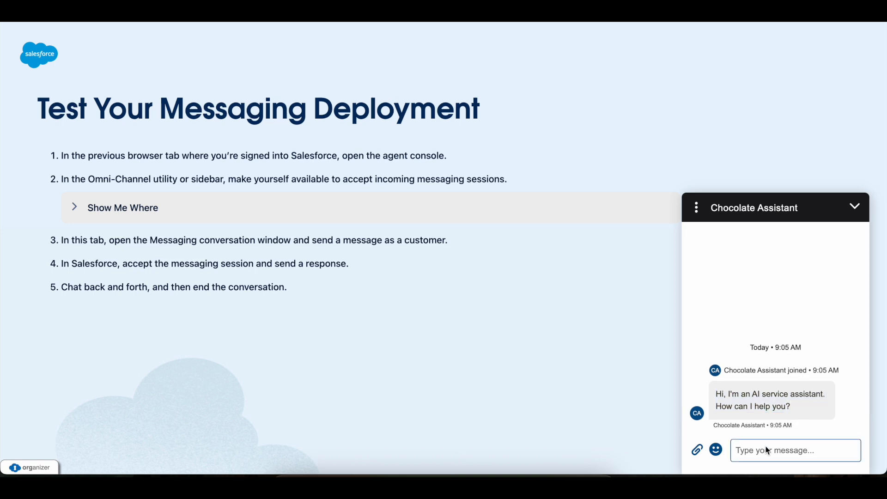
pyautogui.write('escalate to h')
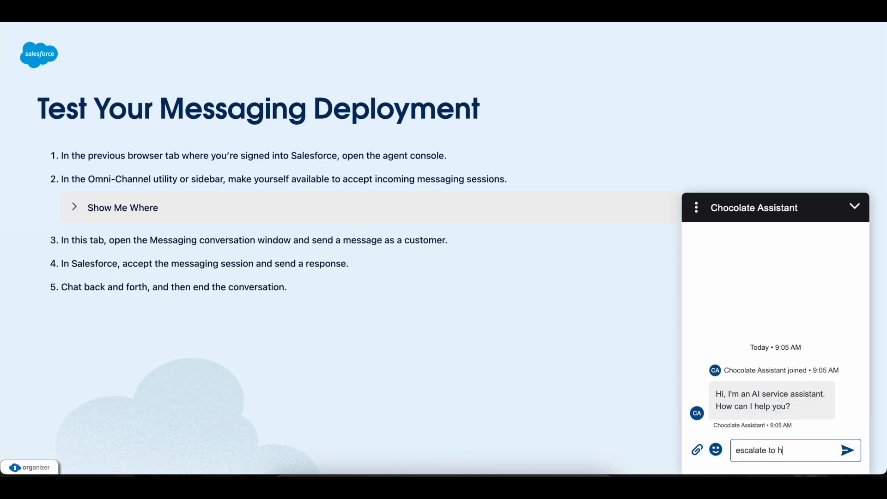